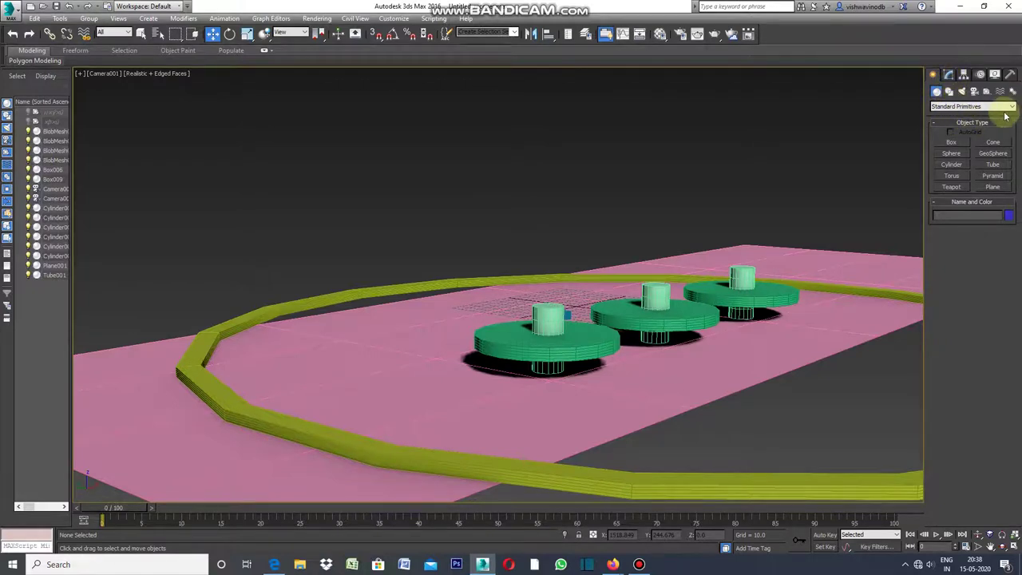
# Pick BlobMesh from Compound Objects and place a new BlobMesh on the pool floor
pyautogui.click(1011, 107)
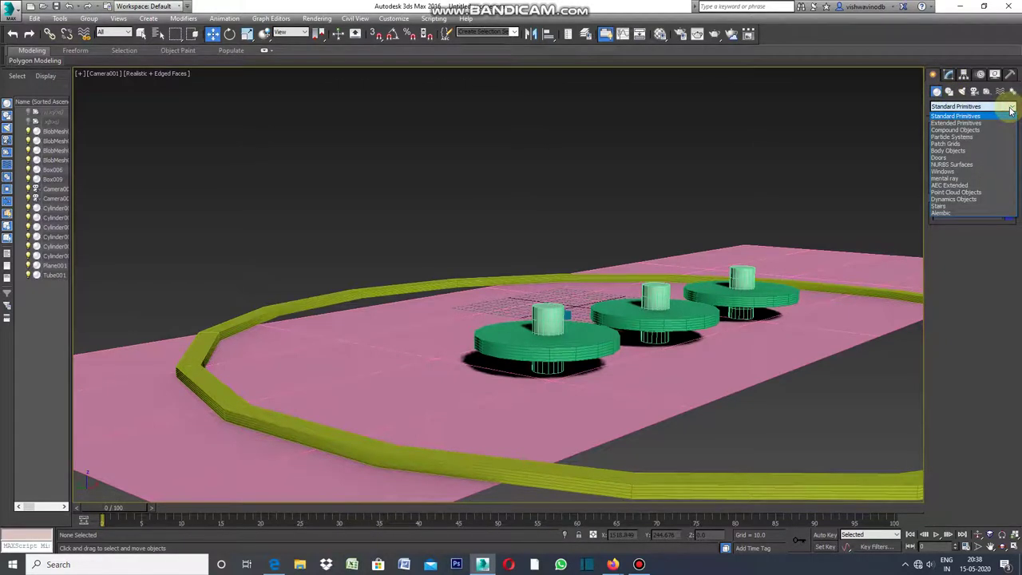
pyautogui.click(970, 131)
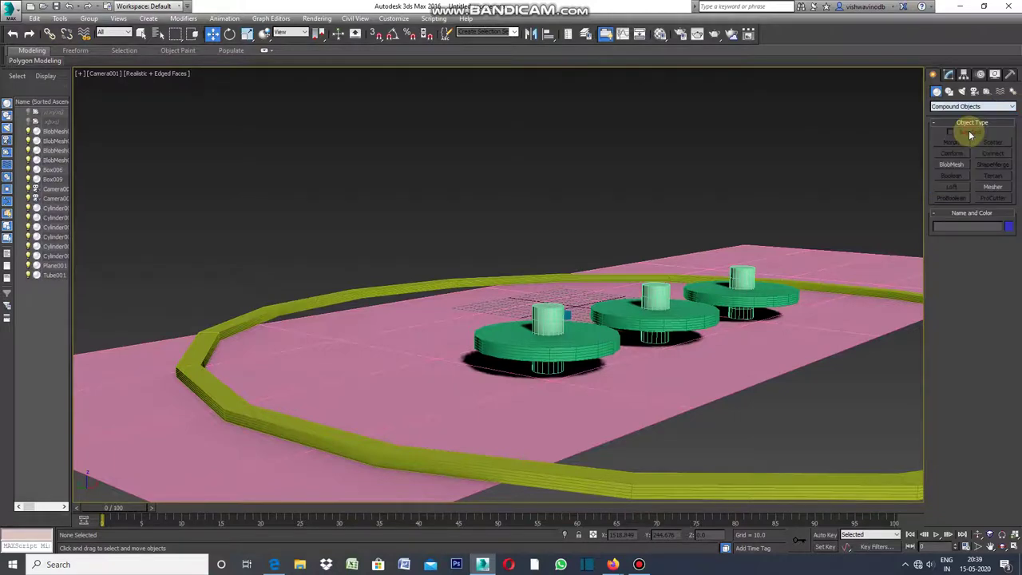
pyautogui.click(950, 166)
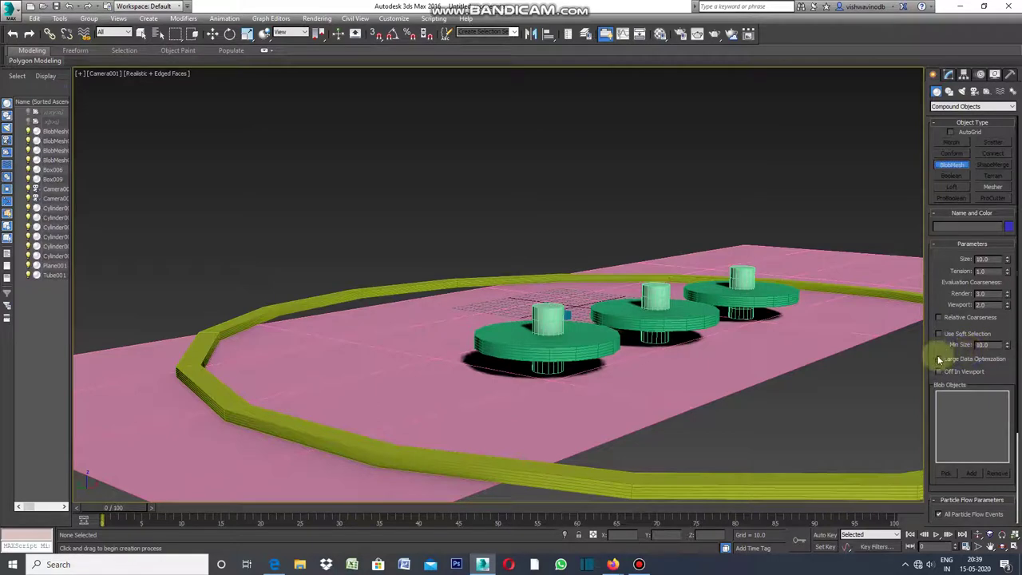
pyautogui.scroll(-3, 1017, 435)
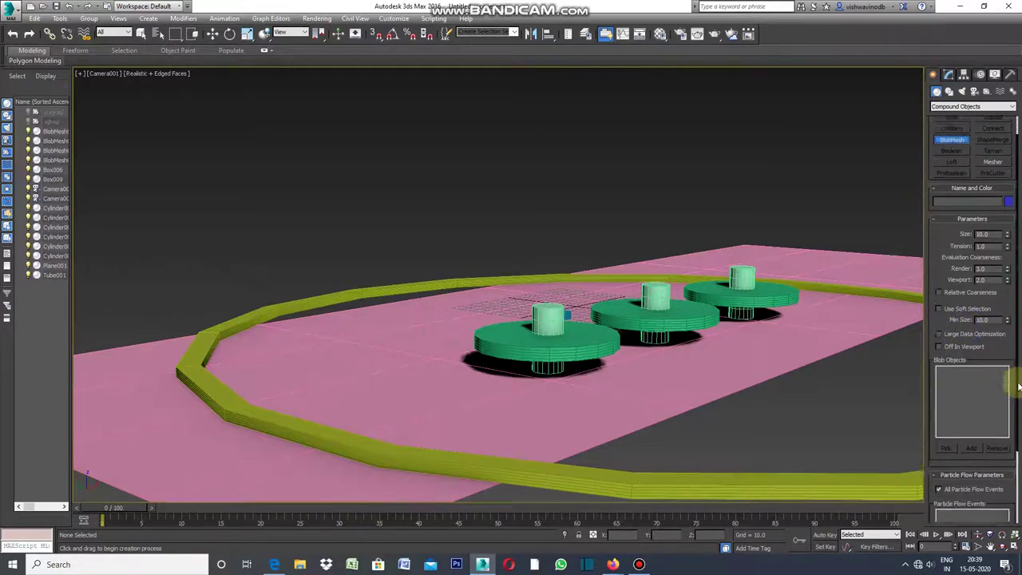
pyautogui.scroll(-1, 1020, 435)
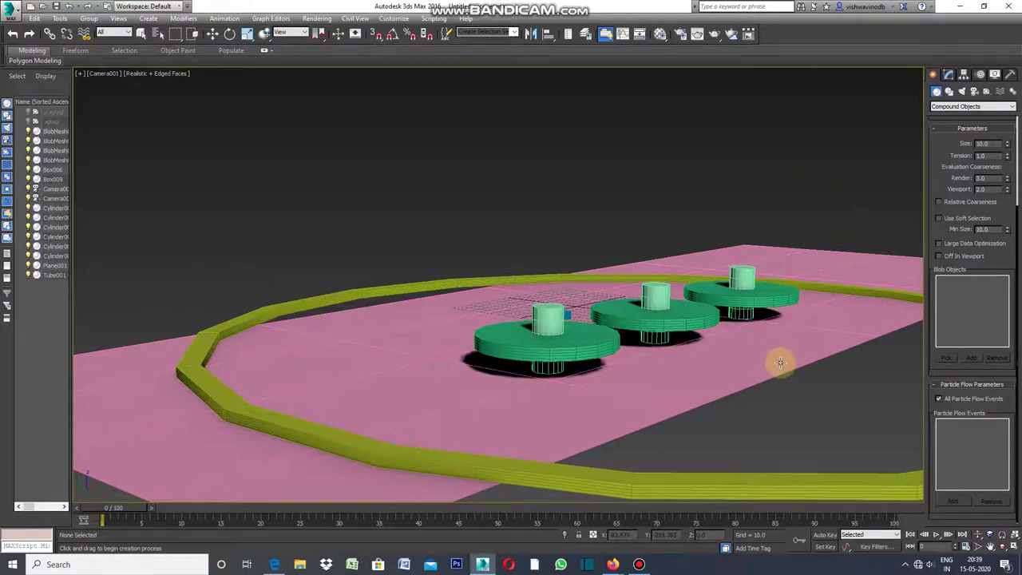
pyautogui.click(780, 363)
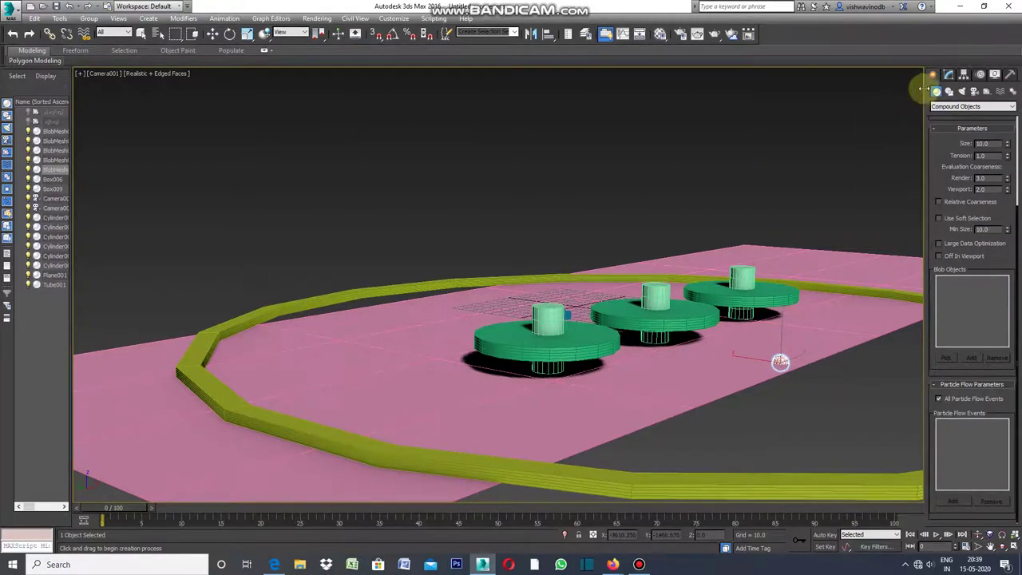
# End creation and open the Add Blobs list for BlobMesh005 in the Modify panel
pyautogui.rightClick(770, 149)
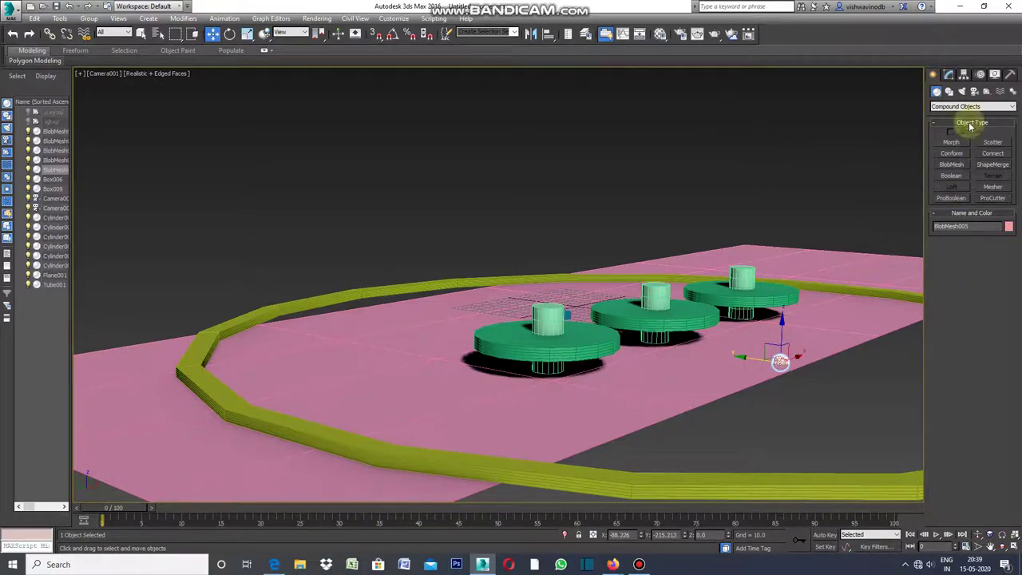
pyautogui.click(949, 75)
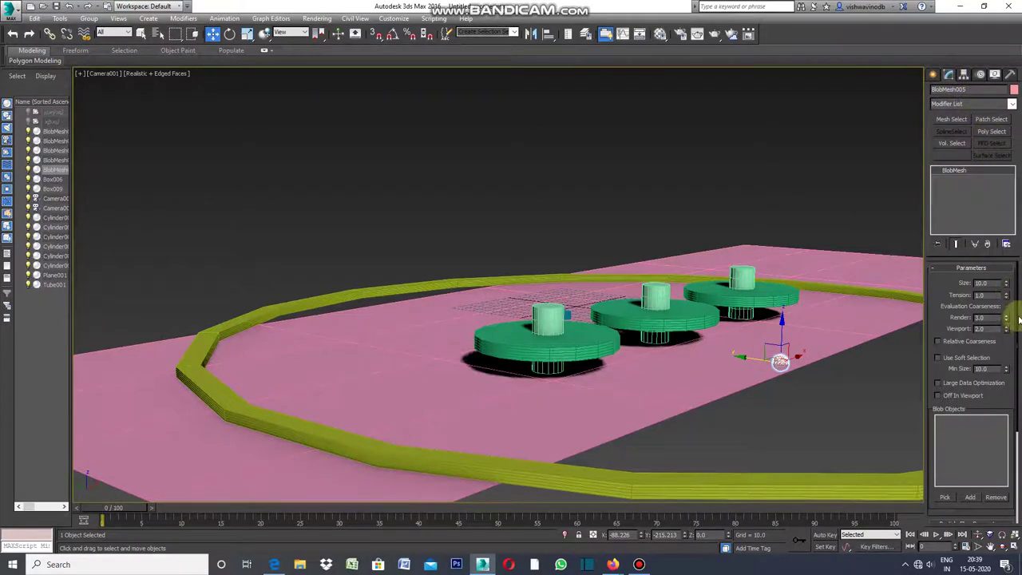
pyautogui.click(975, 497)
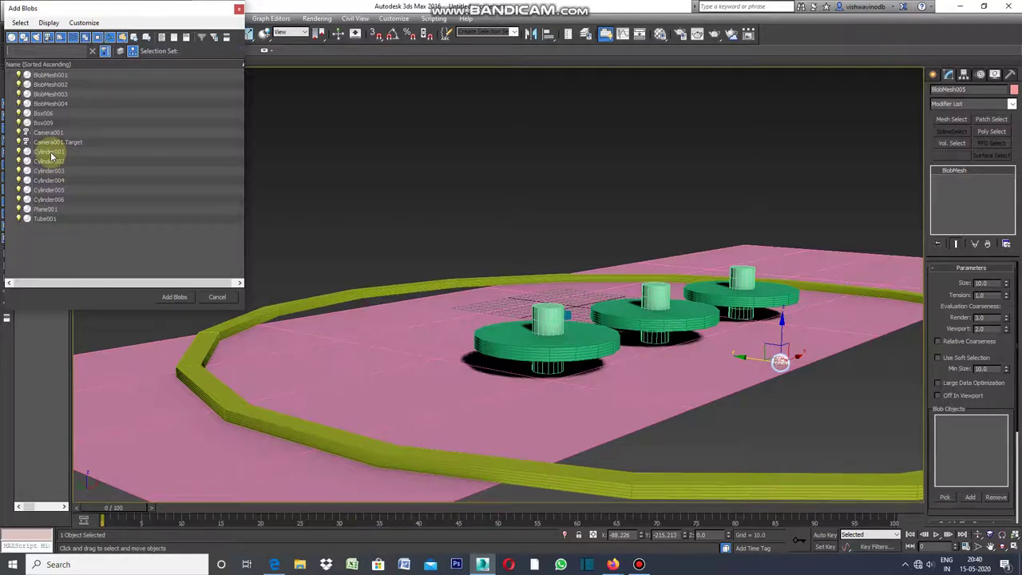
# Add Cylinder001 through Cylinder006 to BlobMesh005 as blob objects
pyautogui.click(51, 153)
pyautogui.keyDown('ctrl'); pyautogui.click(56, 163); pyautogui.keyUp('ctrl')
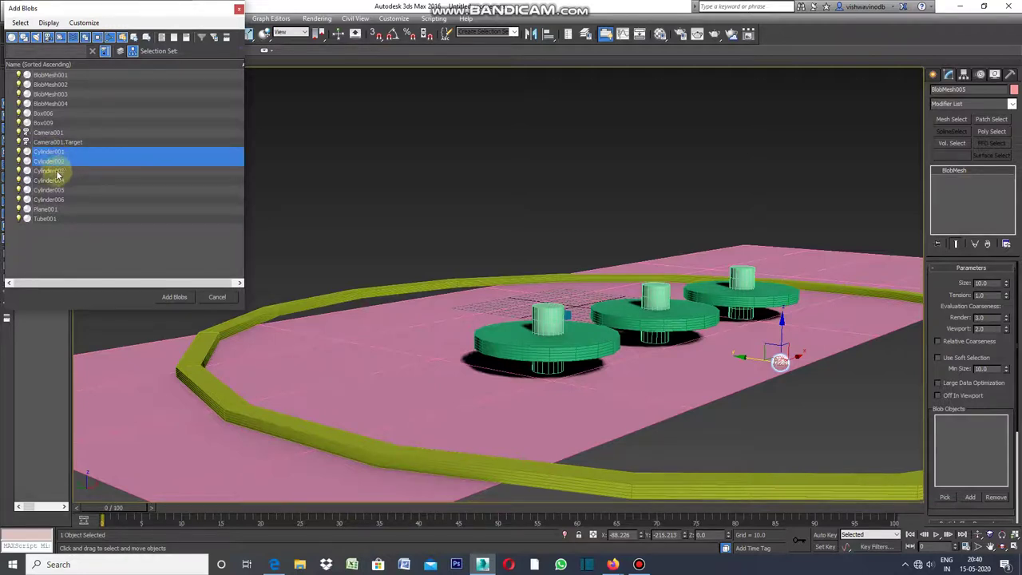
pyautogui.keyDown('ctrl'); pyautogui.click(58, 171); pyautogui.keyUp('ctrl')
pyautogui.keyDown('ctrl'); pyautogui.click(56, 182); pyautogui.keyUp('ctrl')
pyautogui.keyDown('ctrl'); pyautogui.click(53, 191); pyautogui.keyUp('ctrl')
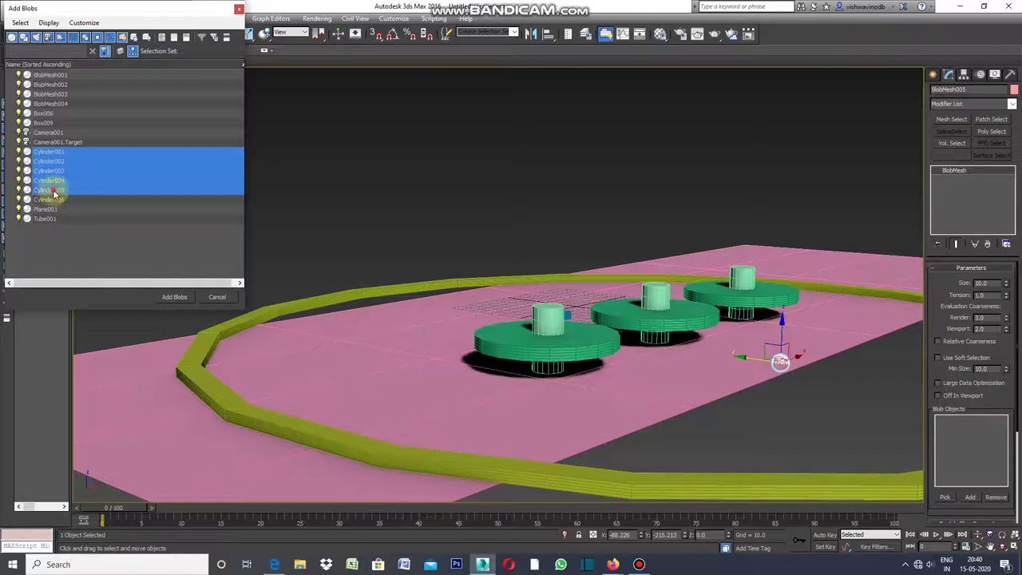
pyautogui.keyDown('ctrl'); pyautogui.click(46, 201); pyautogui.keyUp('ctrl')
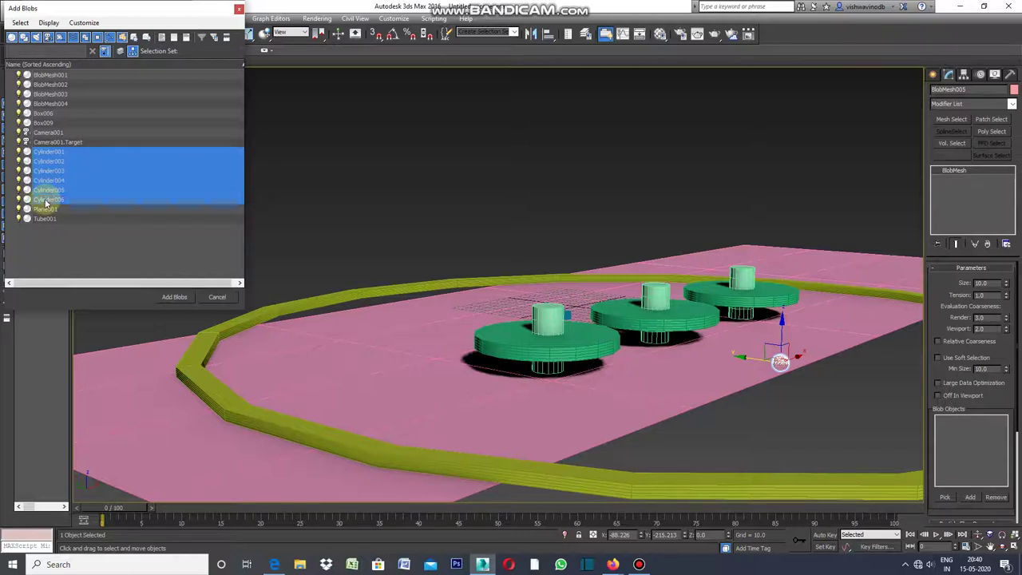
pyautogui.click(176, 297)
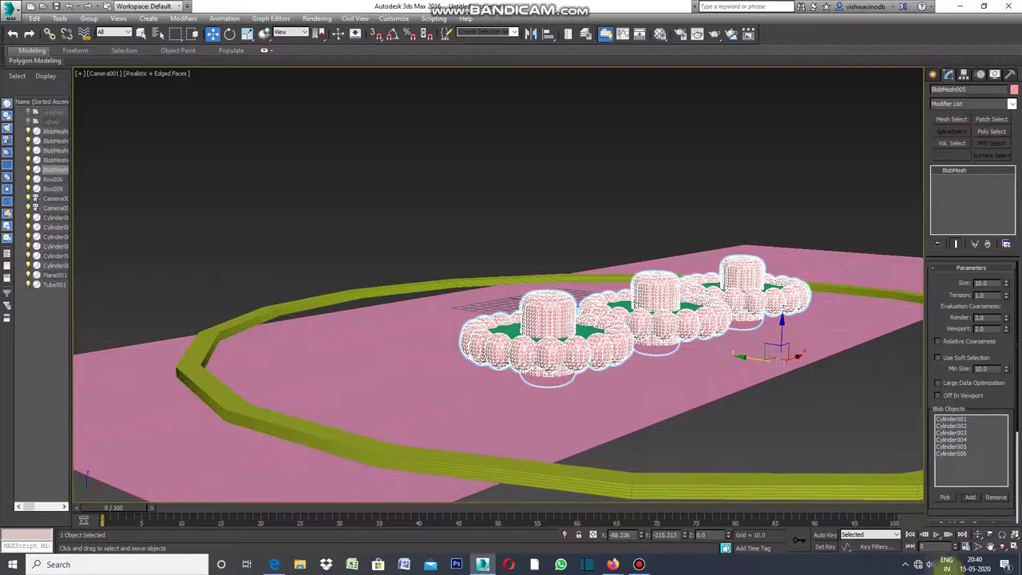
pyautogui.click(990, 547)
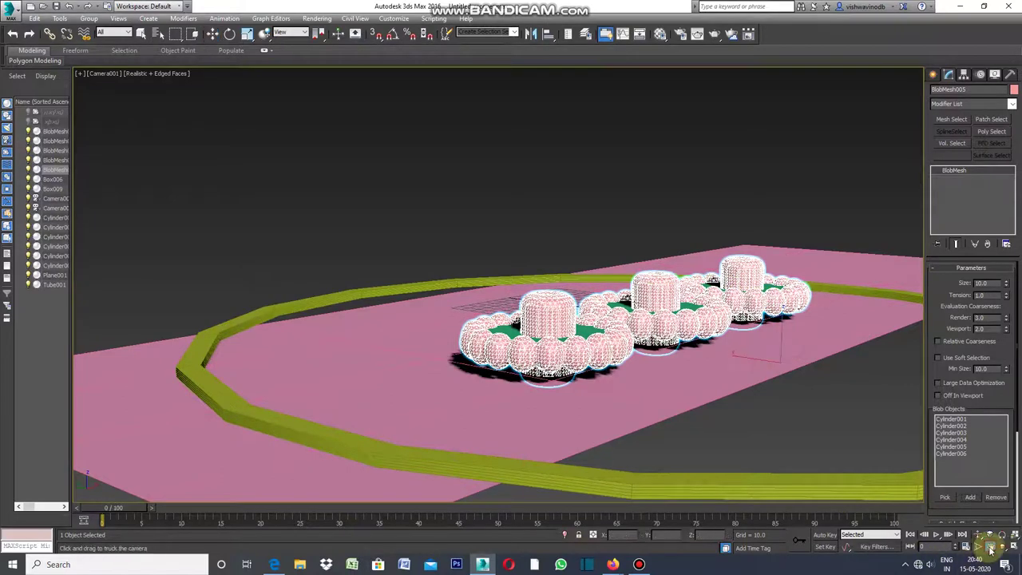
# Pan the view over the bubbled fountains, clear the selection, and open the Material Editor
pyautogui.moveTo(796, 427)
pyautogui.mouseDown()
pyautogui.moveTo(742, 450)
pyautogui.moveTo(696, 447)
pyautogui.mouseUp()
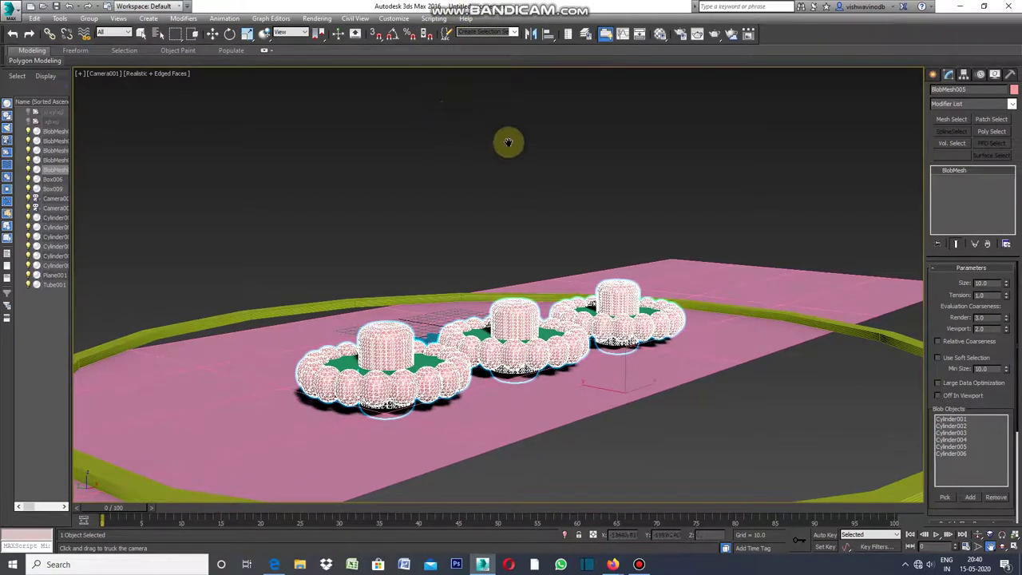
pyautogui.click(933, 76)
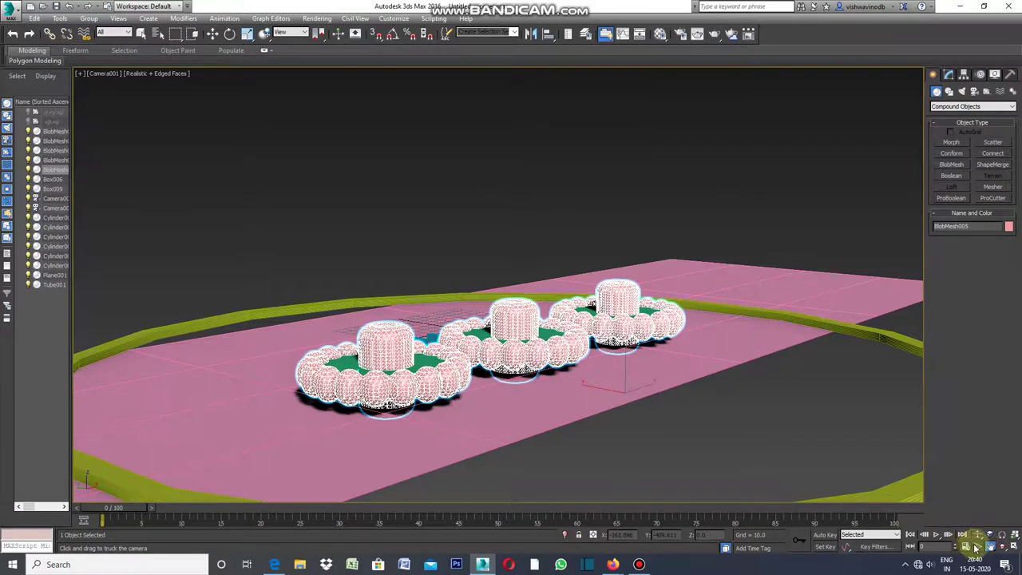
pyautogui.moveTo(805, 450)
pyautogui.mouseDown()
pyautogui.moveTo(816, 402)
pyautogui.moveTo(809, 418)
pyautogui.mouseUp()
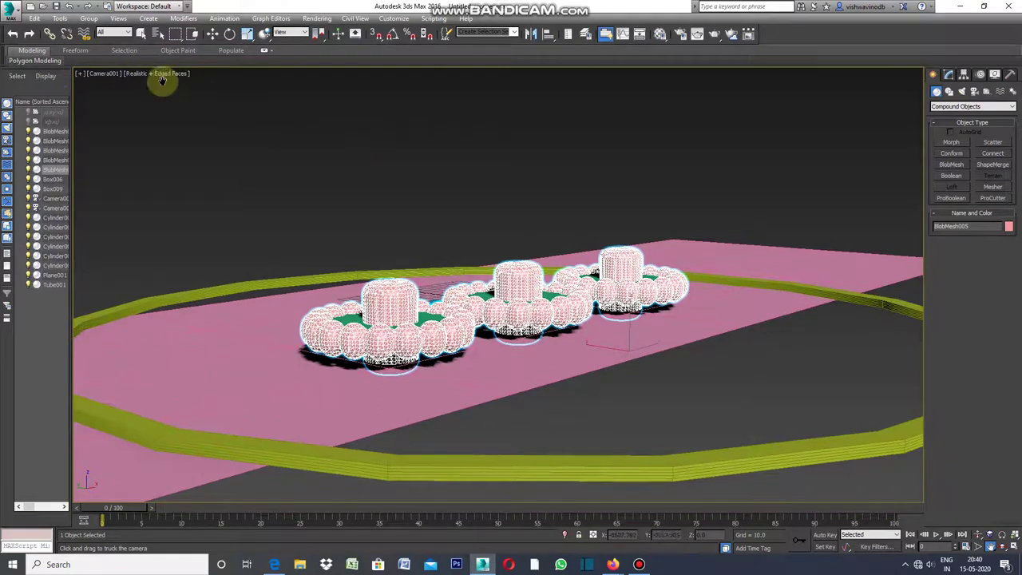
pyautogui.press('w')
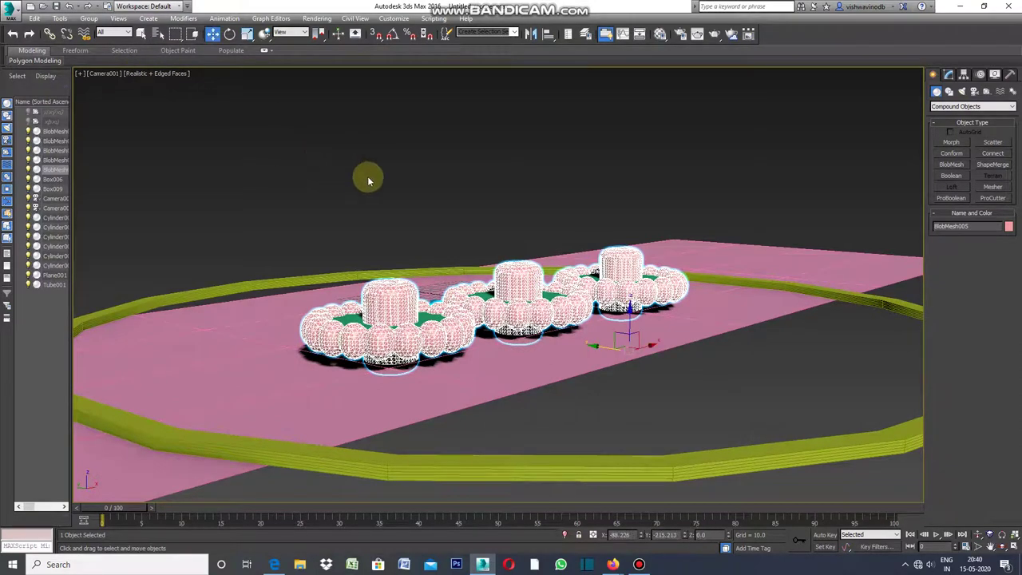
pyautogui.click(375, 183)
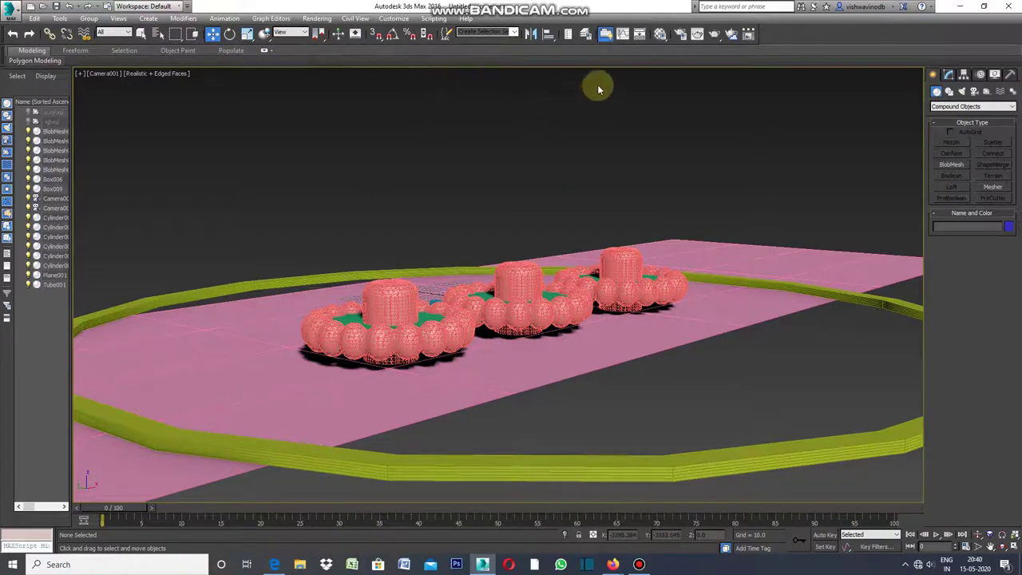
pyautogui.click(659, 36)
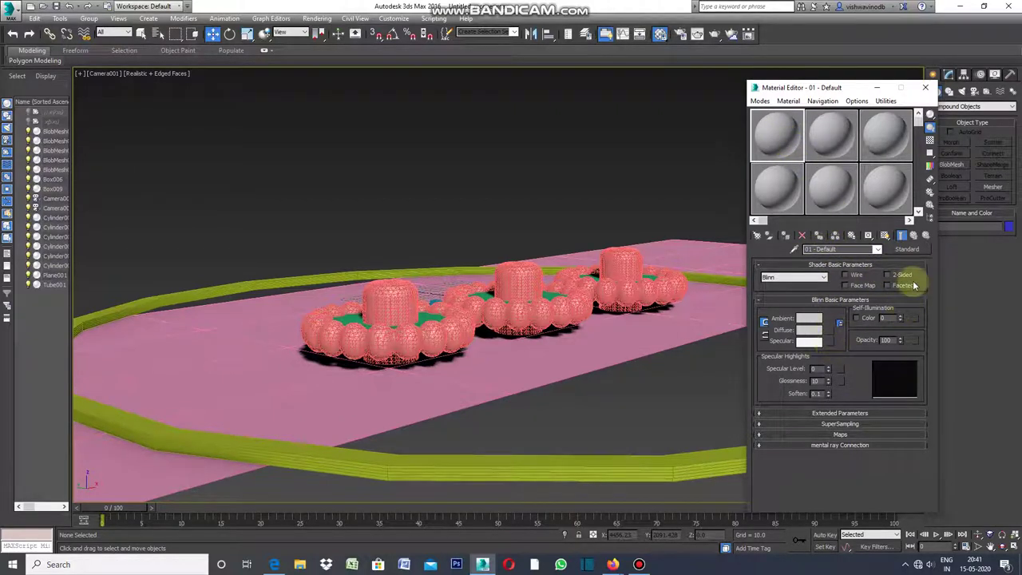
# Change the 01 - Default material type to Architectural
pyautogui.click(908, 250)
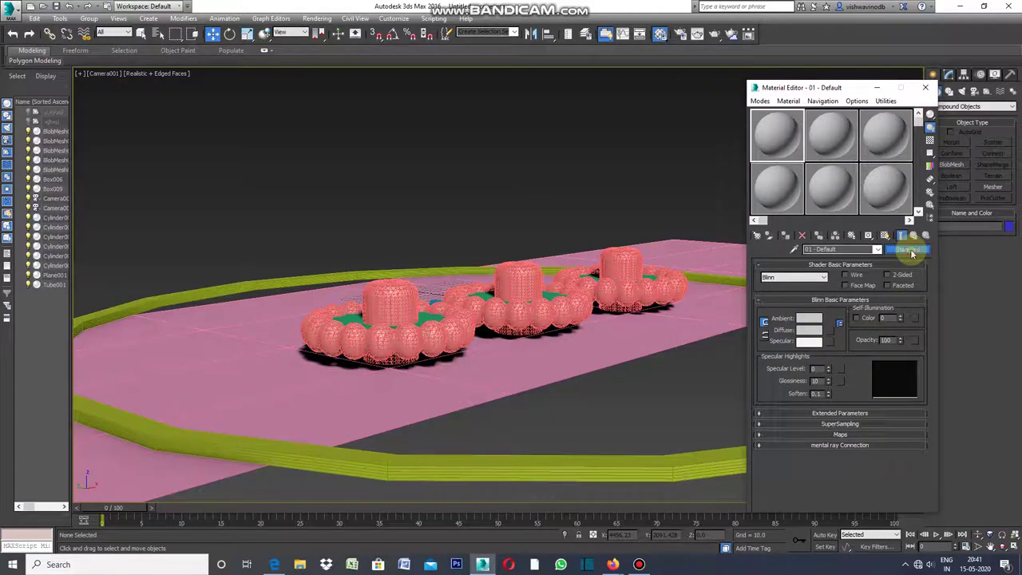
pyautogui.click(267, 160)
pyautogui.click(387, 427)
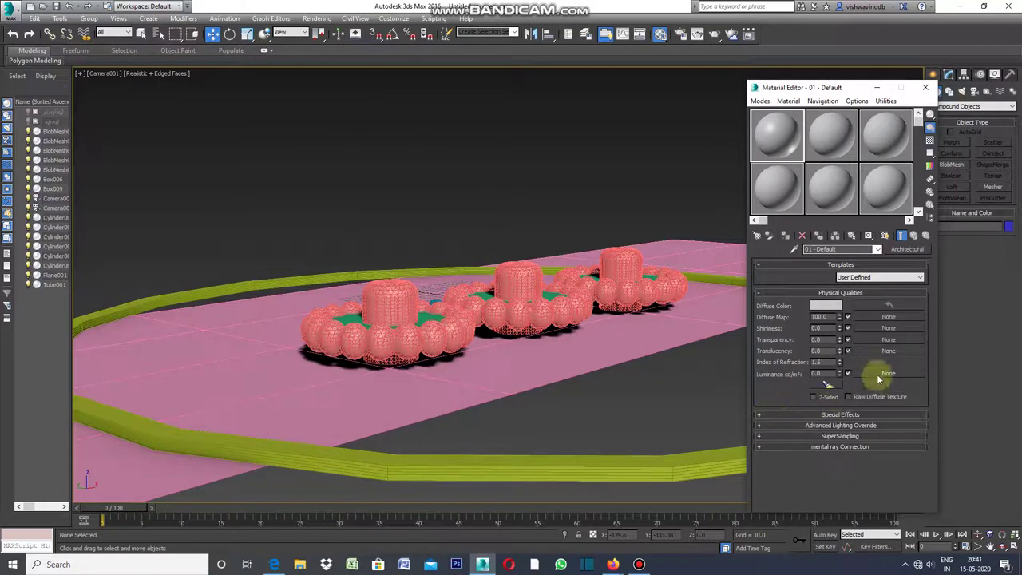
# Apply the Stone template with Luminance 150 and bring up the Diffuse color selector
pyautogui.click(920, 277)
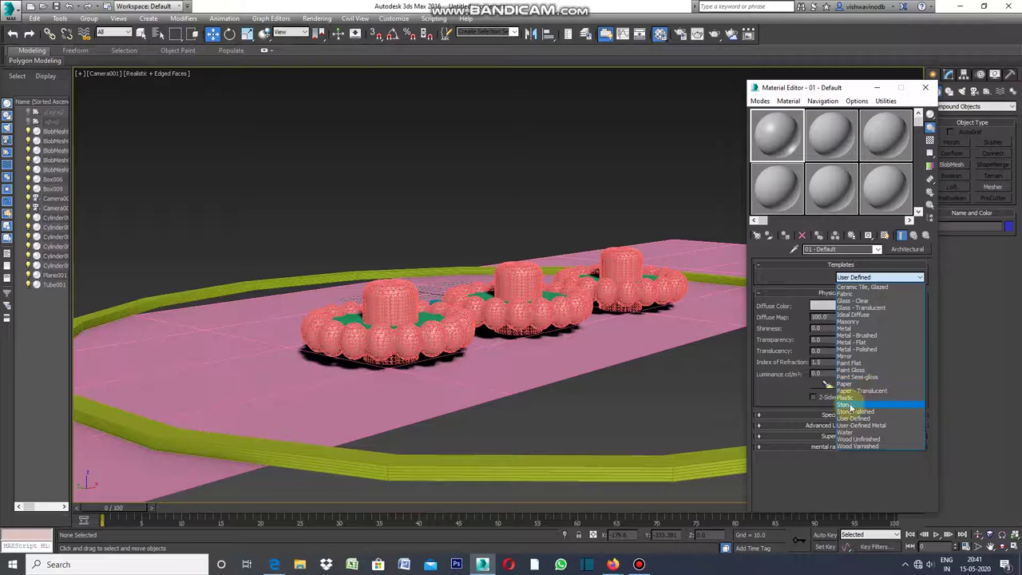
pyautogui.click(849, 406)
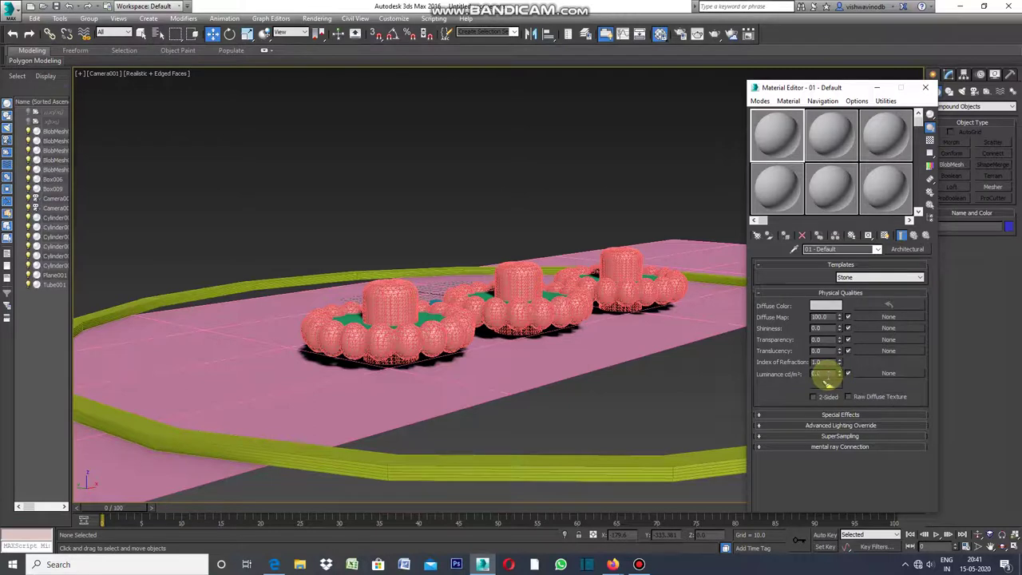
pyautogui.write('0')
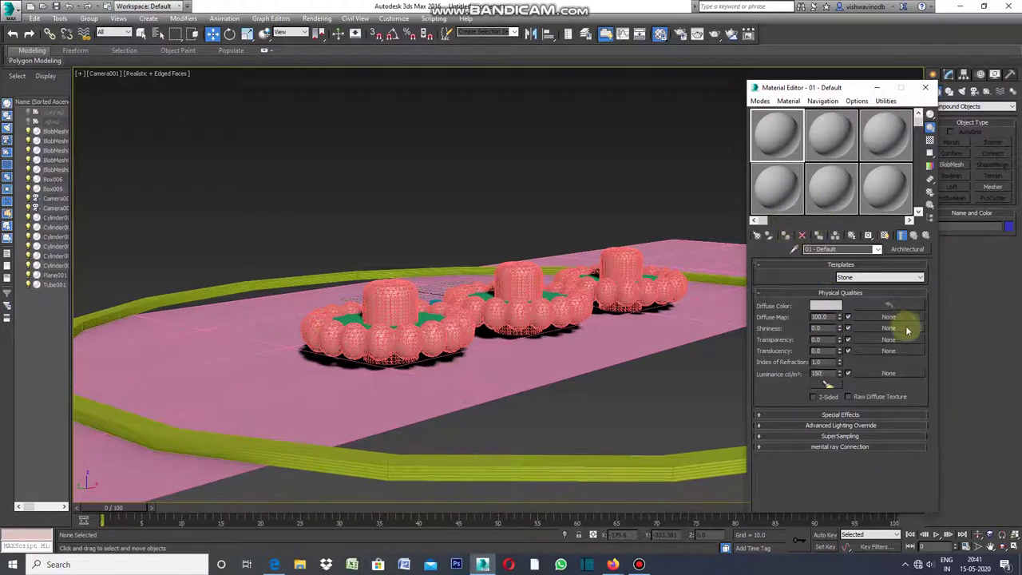
pyautogui.click(955, 327)
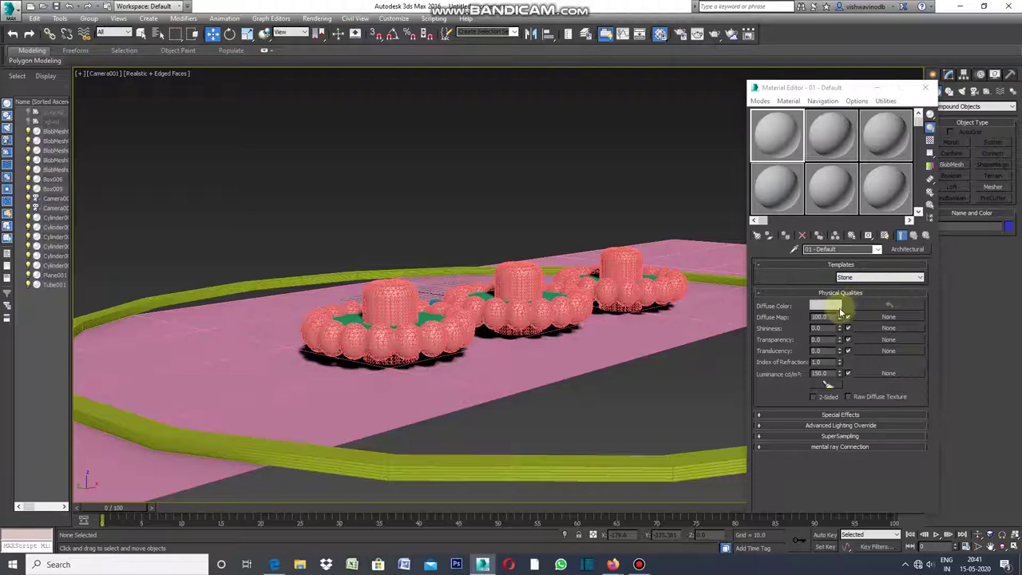
pyautogui.click(764, 142)
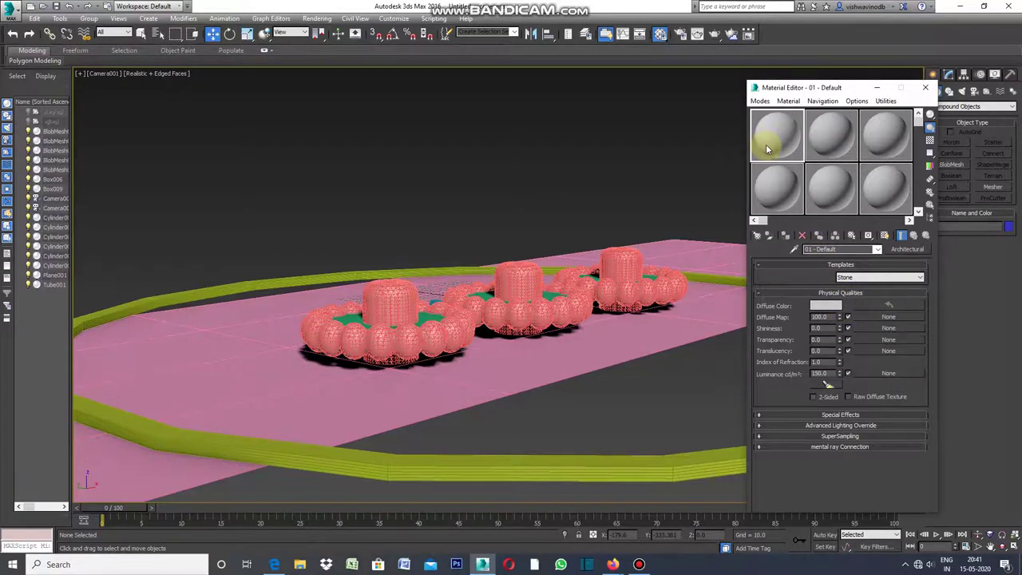
pyautogui.click(826, 306)
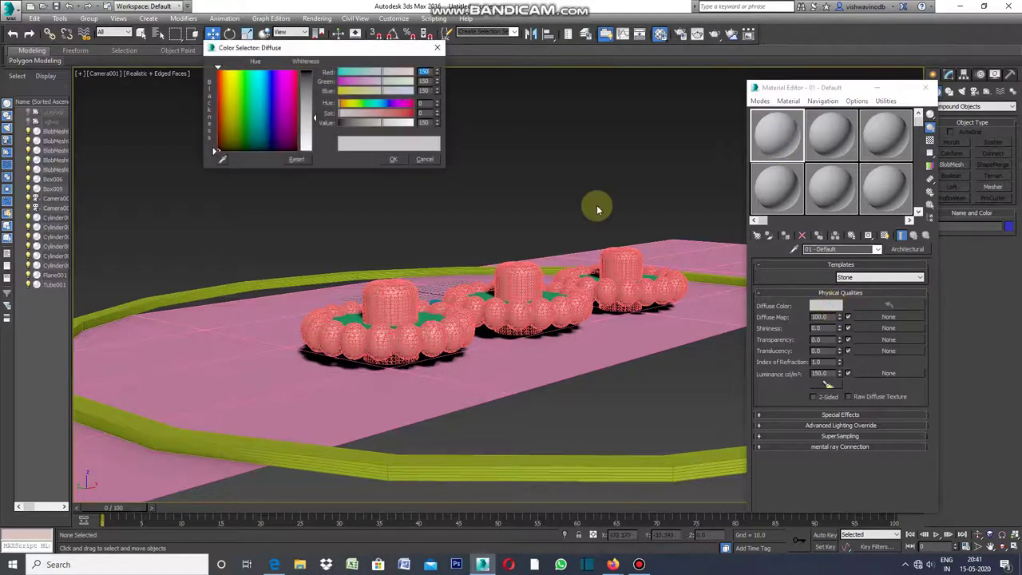
# Make the diffuse colour near-white and assign the stone material to the BlobMesh005 bubble ring
pyautogui.click(311, 142)
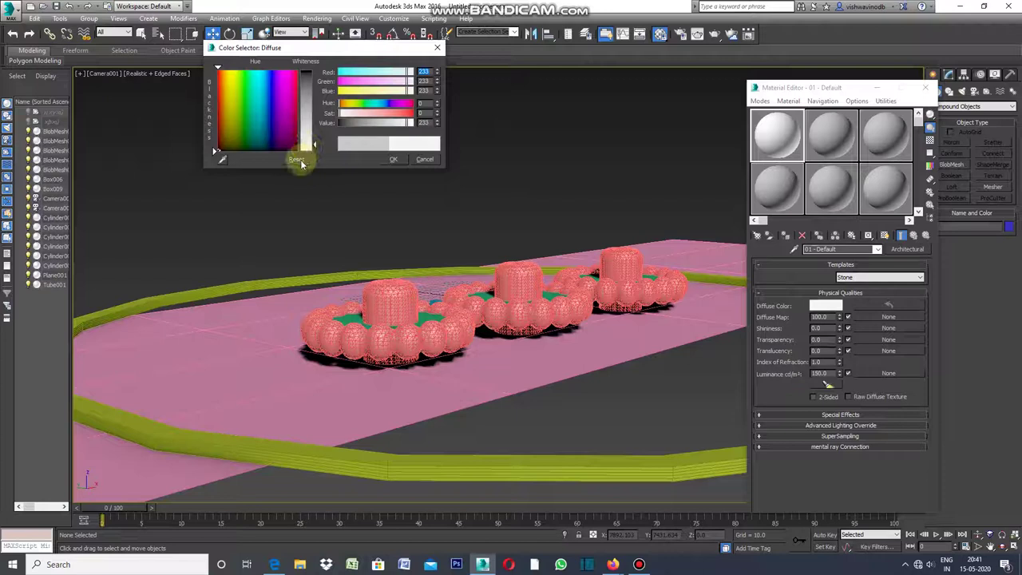
pyautogui.click(393, 159)
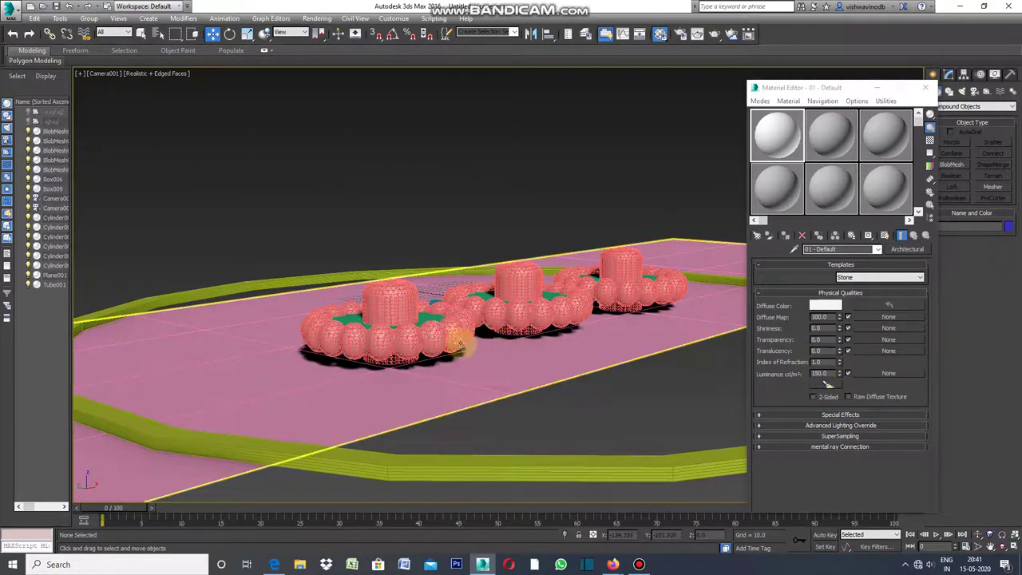
pyautogui.click(447, 337)
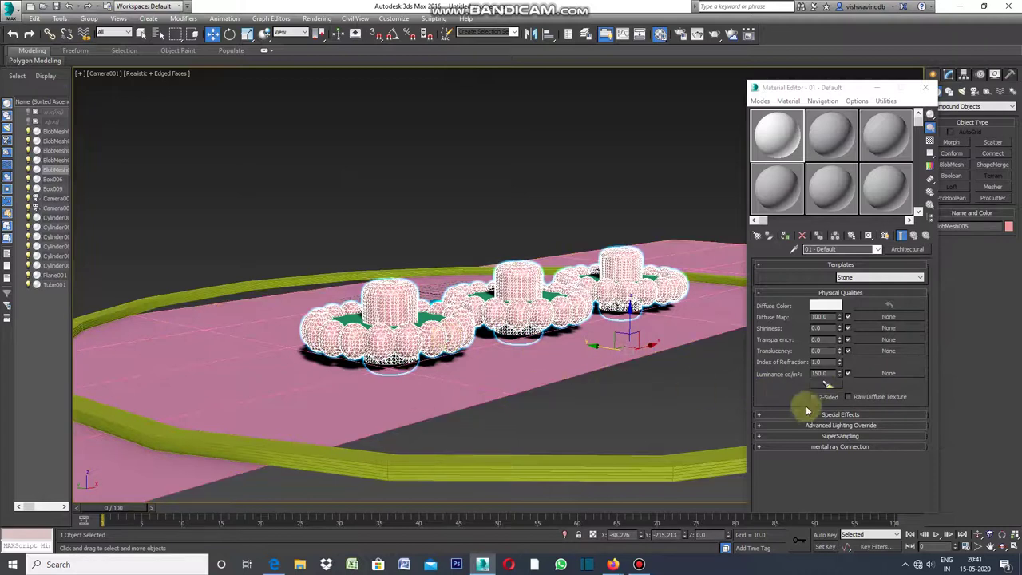
pyautogui.click(785, 236)
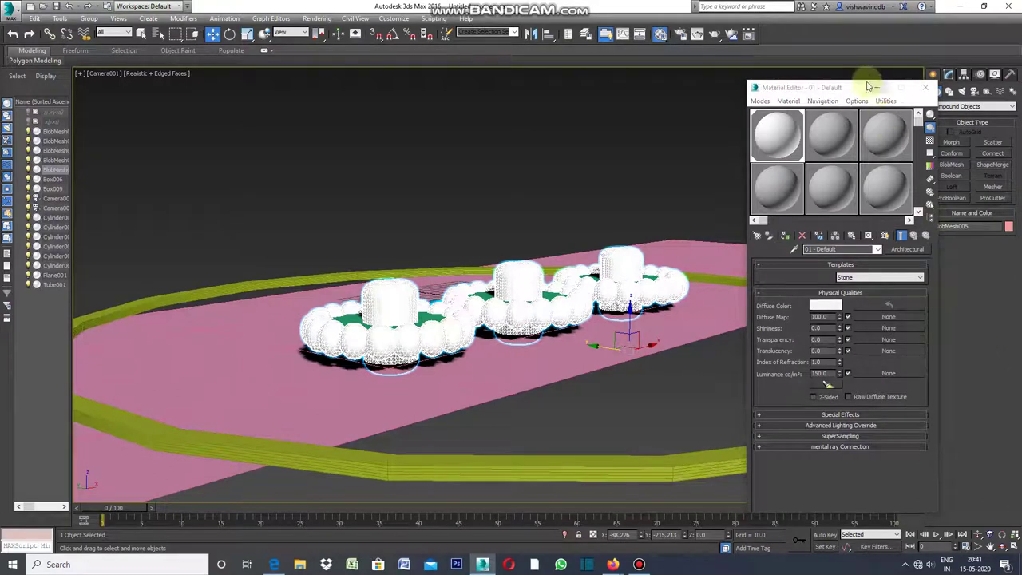
pyautogui.click(925, 87)
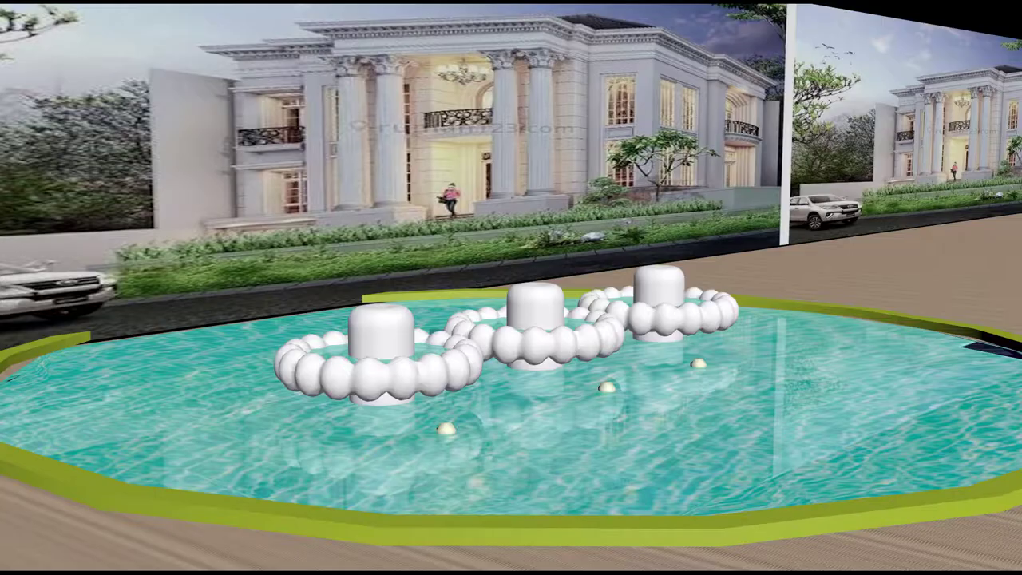